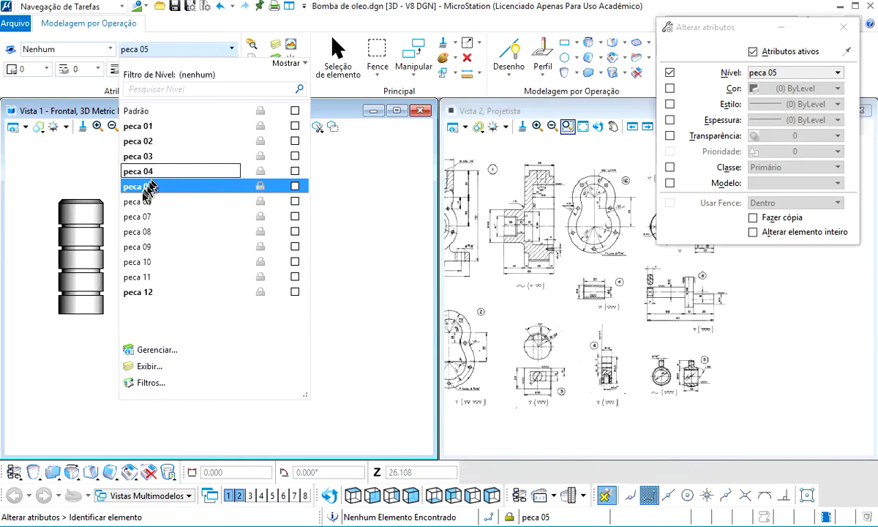
Make peca 06 the active level and set Vista 1 to an isometric view
click(147, 202)
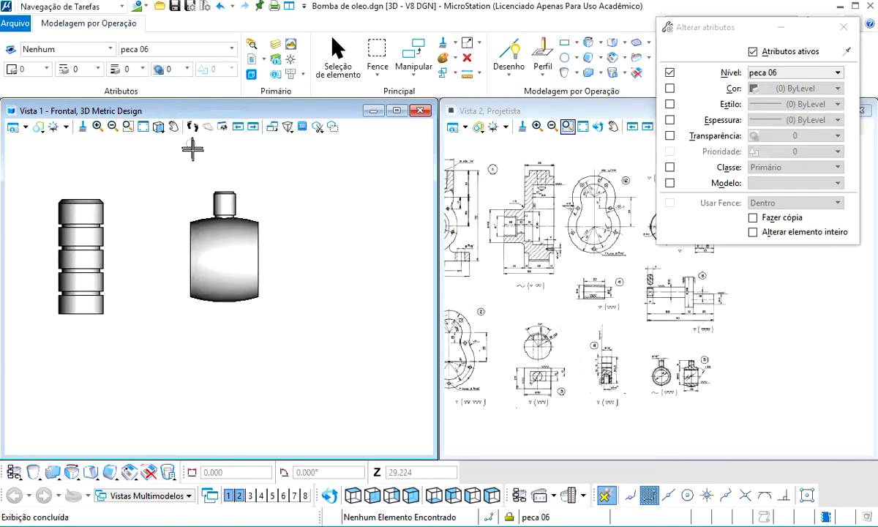
click(159, 127)
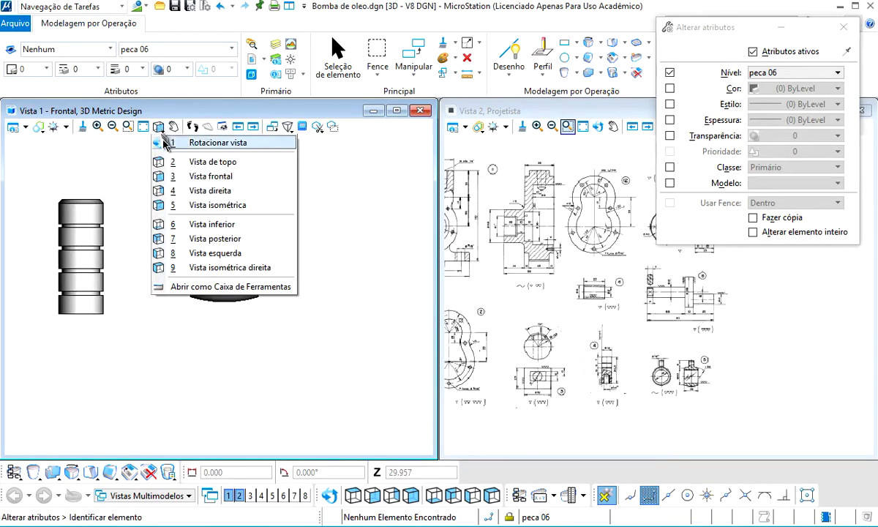
click(184, 202)
click(188, 214)
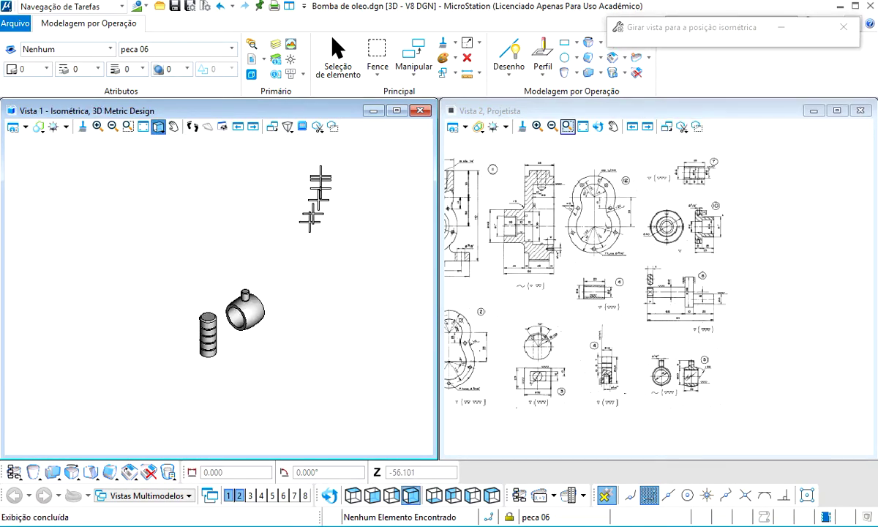
In Level Display (Ctrl+E), hide every level except peca 05 in Vista 1
key(ctrl+e)
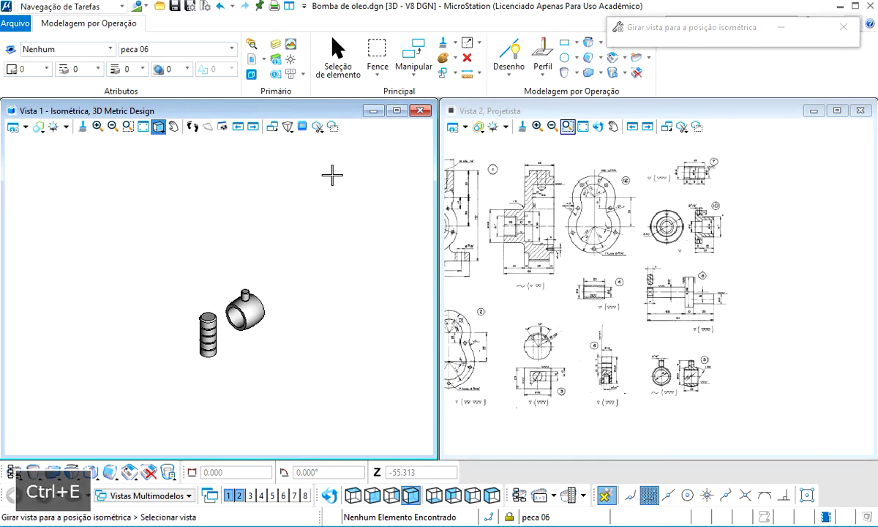
drag(415, 196, 423, 281)
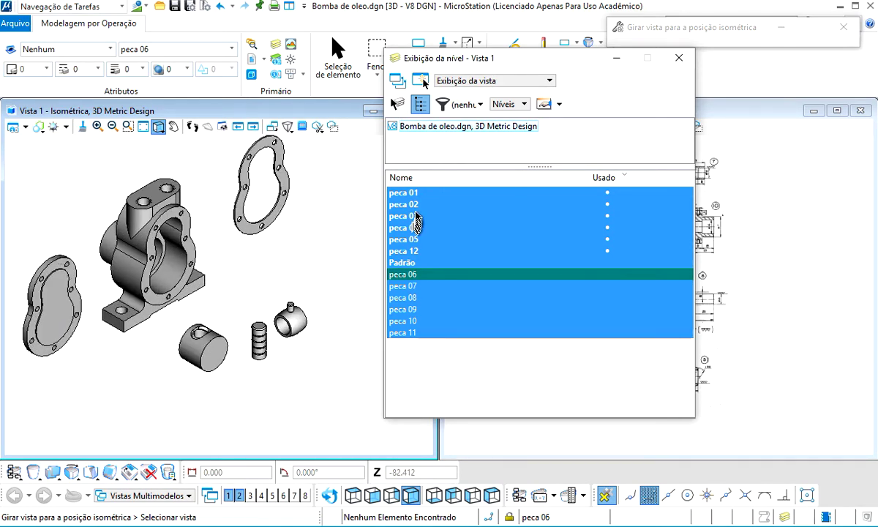
drag(413, 196, 413, 259)
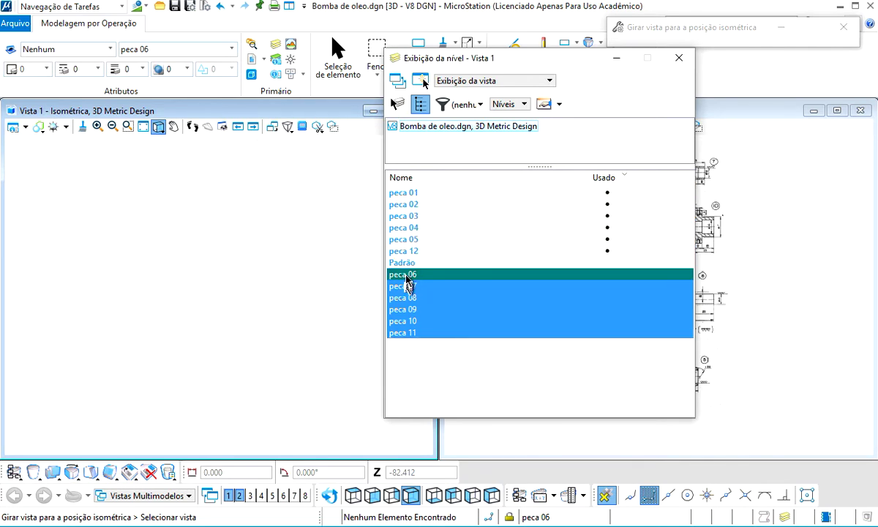
click(410, 251)
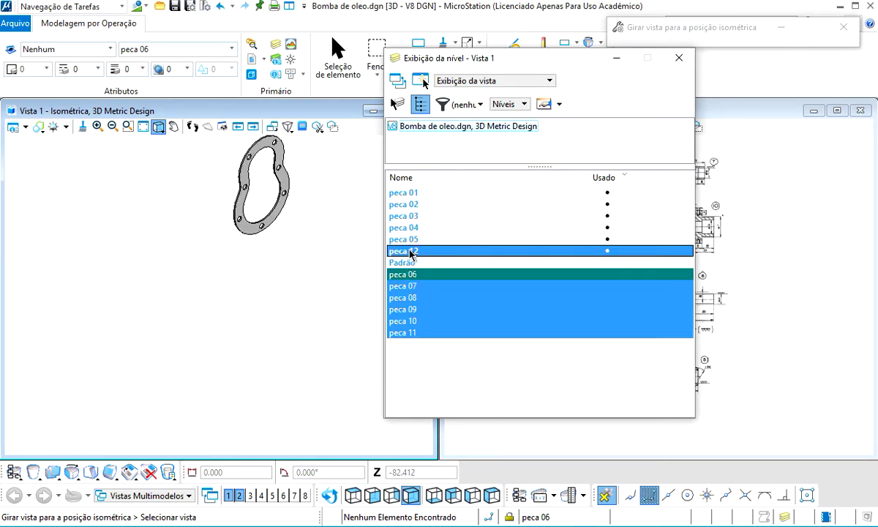
click(411, 252)
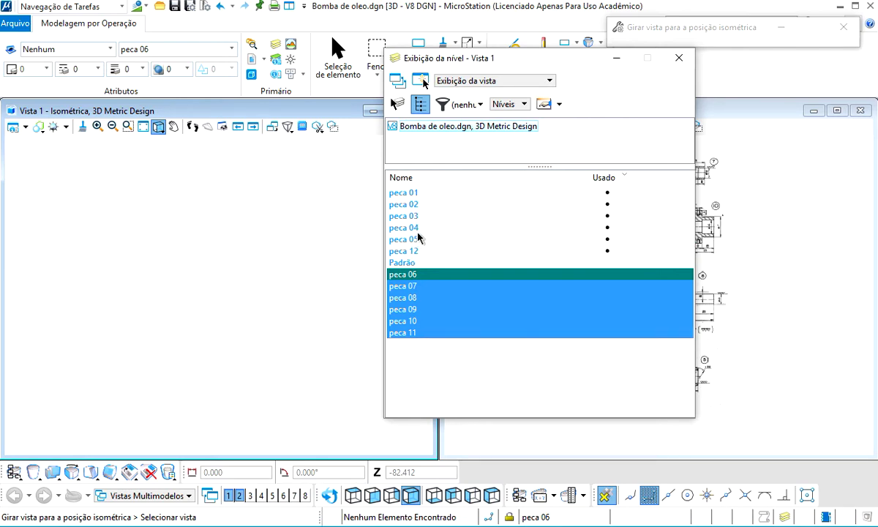
click(421, 240)
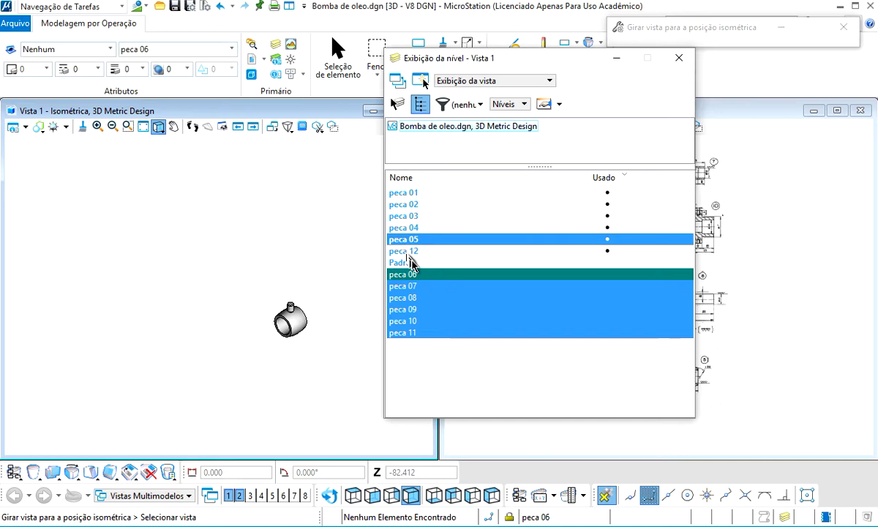
scroll(191, 272, down, 1)
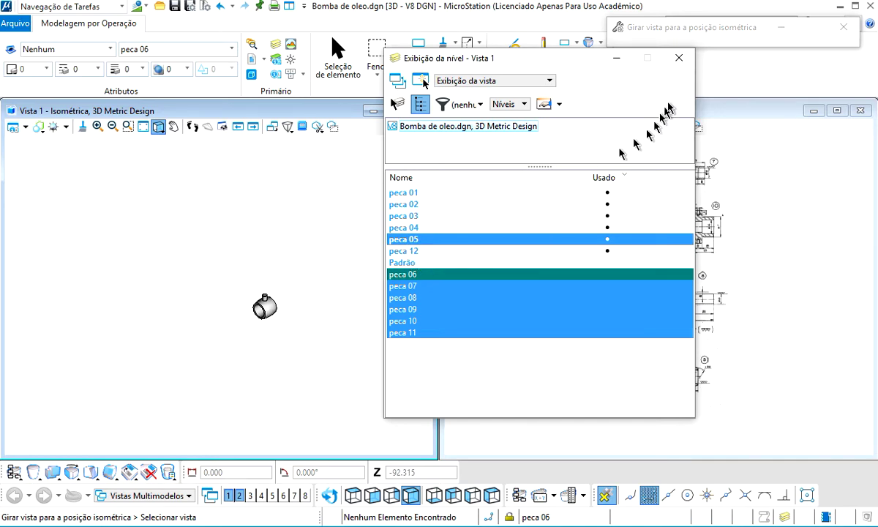
click(679, 58)
Zoom in so the peca 05 part fills Vista 1
scroll(309, 288, up, 1)
scroll(298, 313, up, 1)
scroll(277, 319, up, 1)
scroll(265, 313, up, 1)
scroll(237, 304, up, 1)
scroll(231, 301, up, 2)
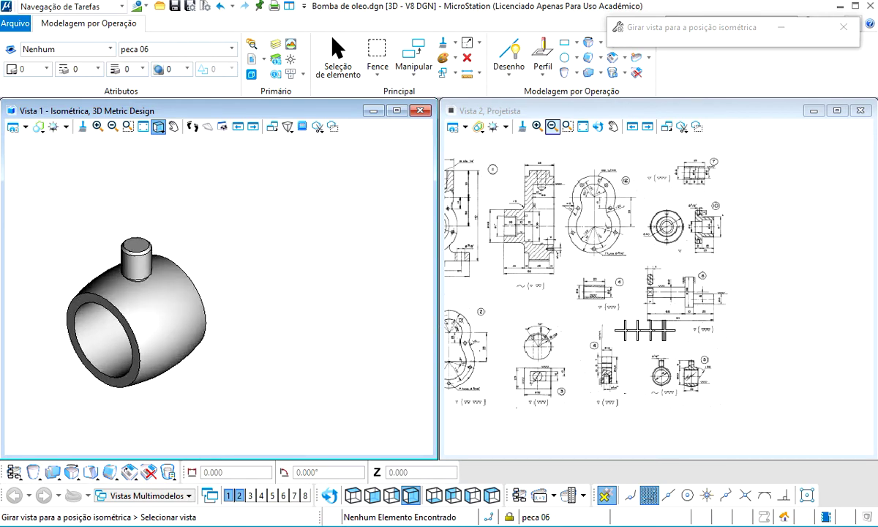
Zoom and pan the scanned drawing in Vista 2 to centre on detail 6
scroll(685, 380, up, 1)
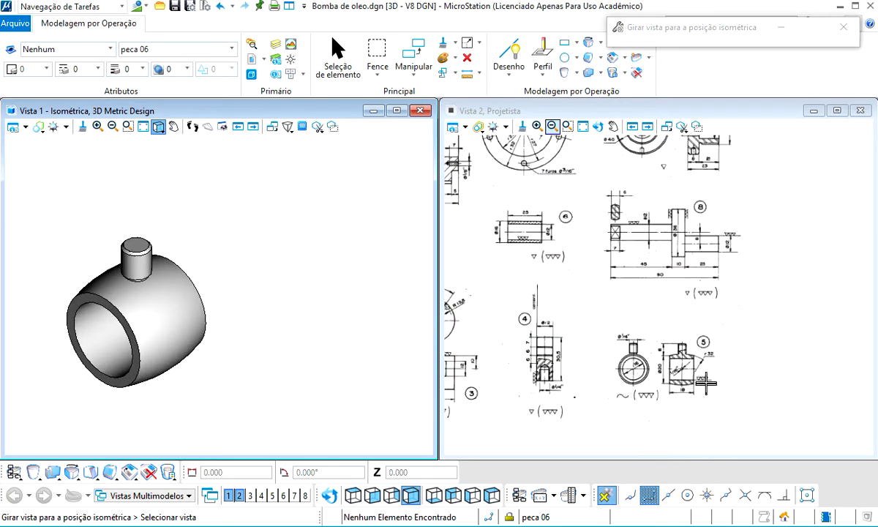
scroll(684, 380, up, 1)
middle_drag(513, 242, 655, 351)
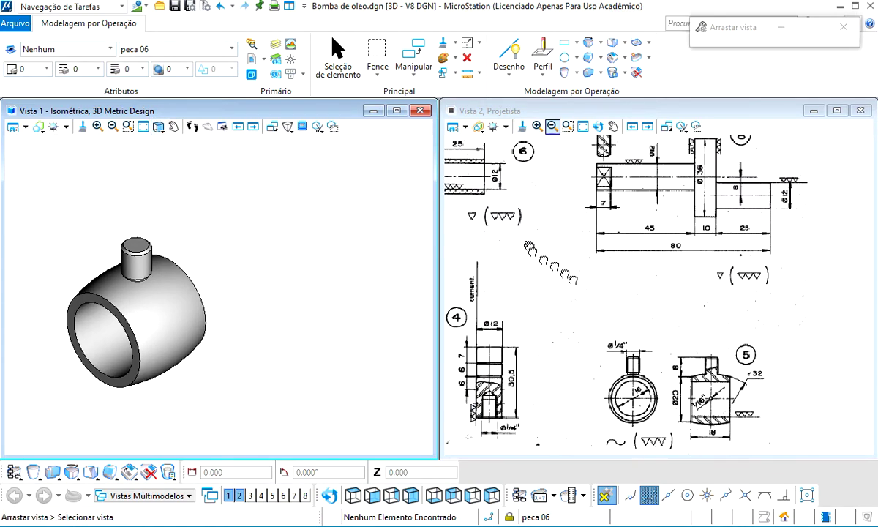
scroll(569, 219, up, 1)
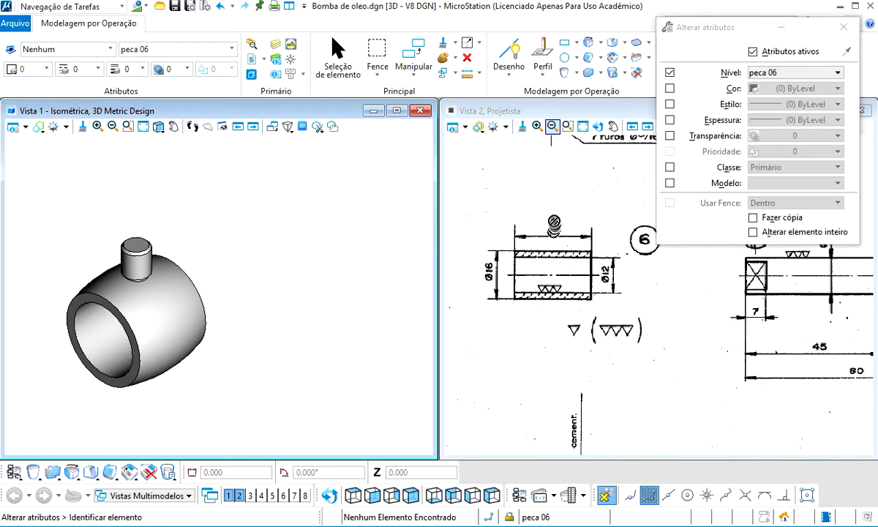
mouse_move(561, 243)
middle_down()
mouse_move(561, 273)
mouse_move(572, 283)
middle_up()
scroll(572, 284, up, 1)
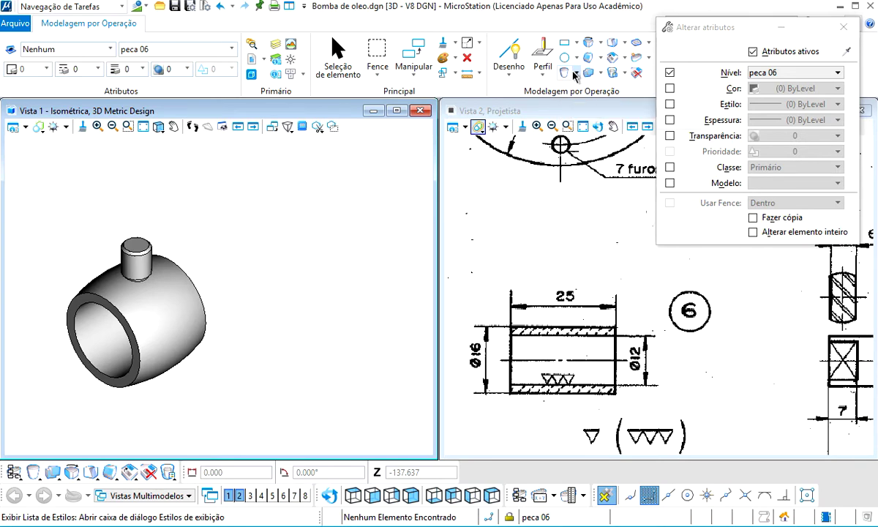
Create a solid cylinder of radius 8 and height 25 beside the peca 05 part
click(577, 73)
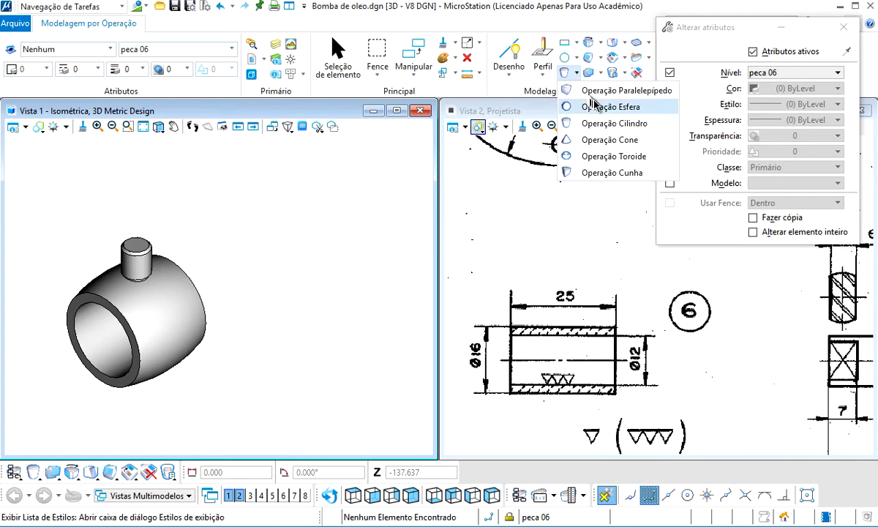
click(606, 125)
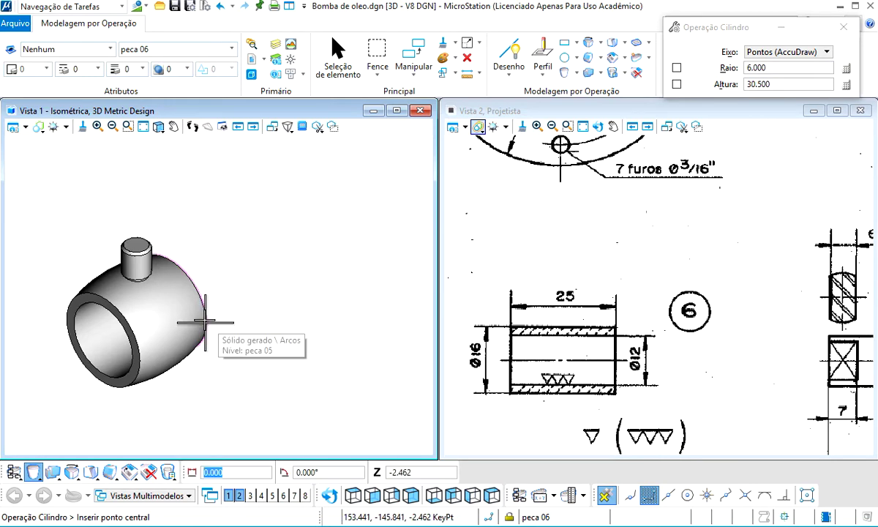
click(206, 322)
key(Return)
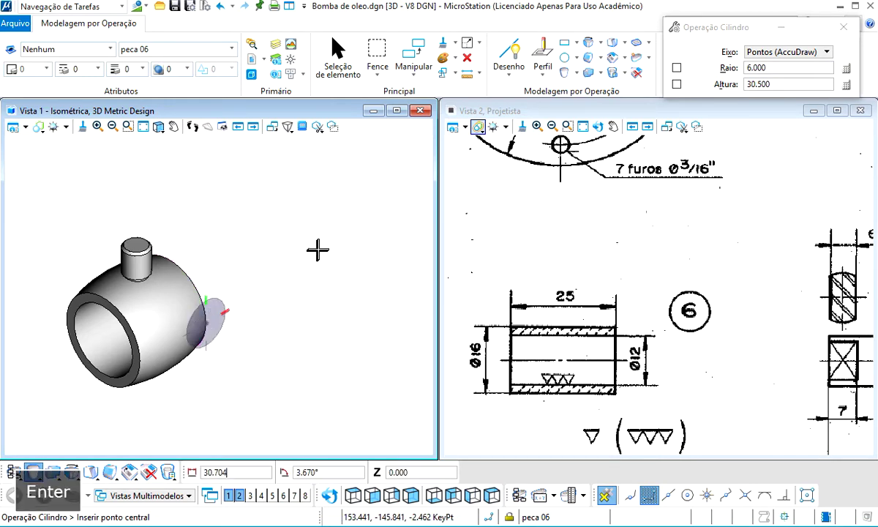
click(336, 243)
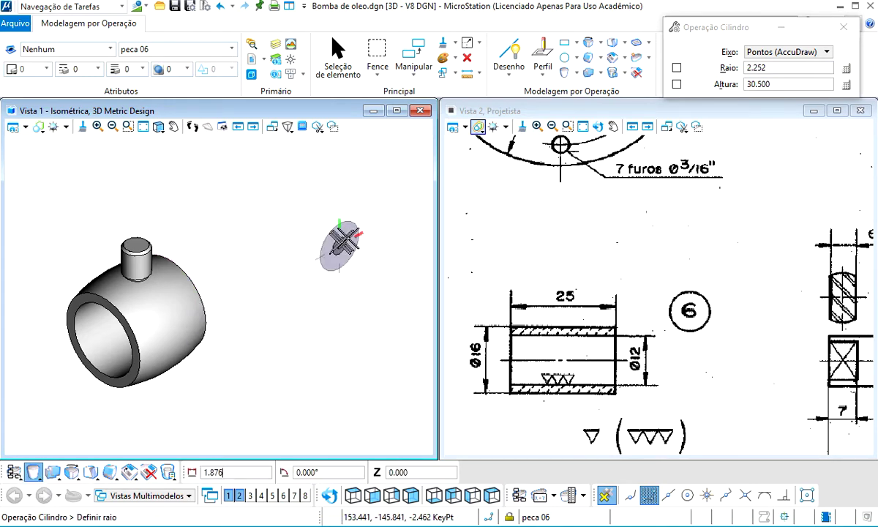
key(Return)
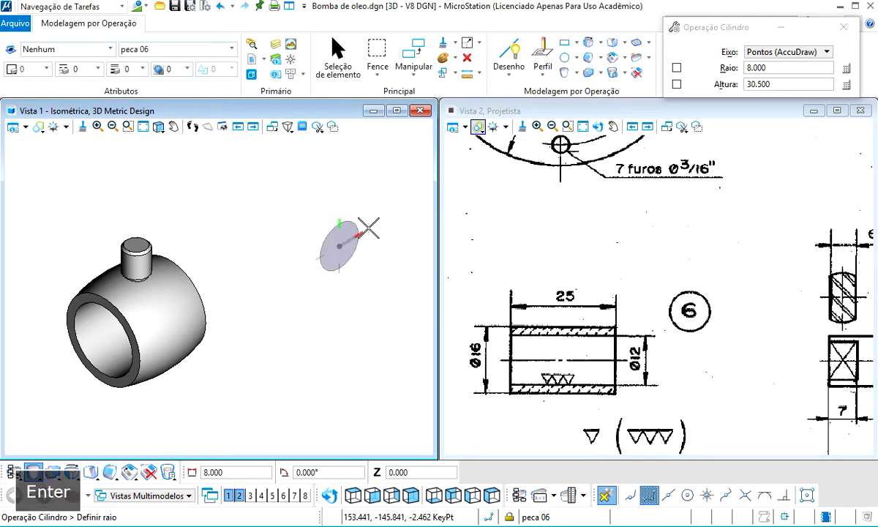
text(8)
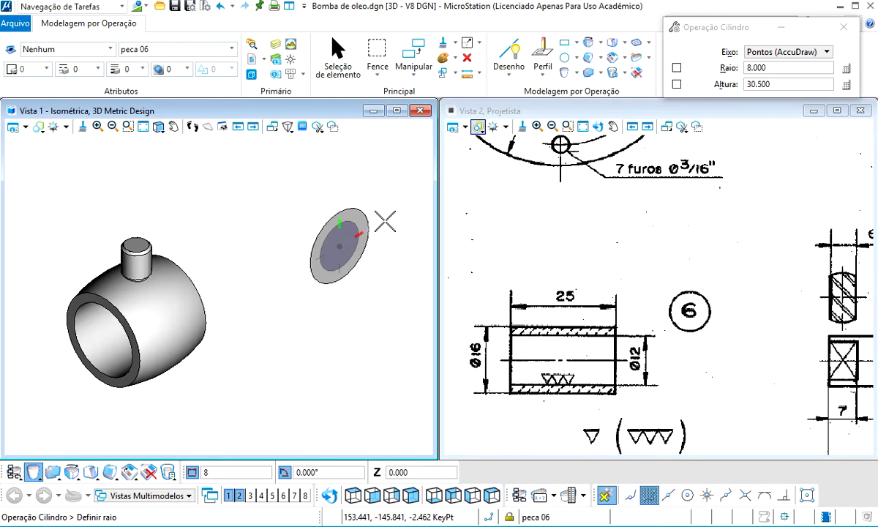
click(385, 221)
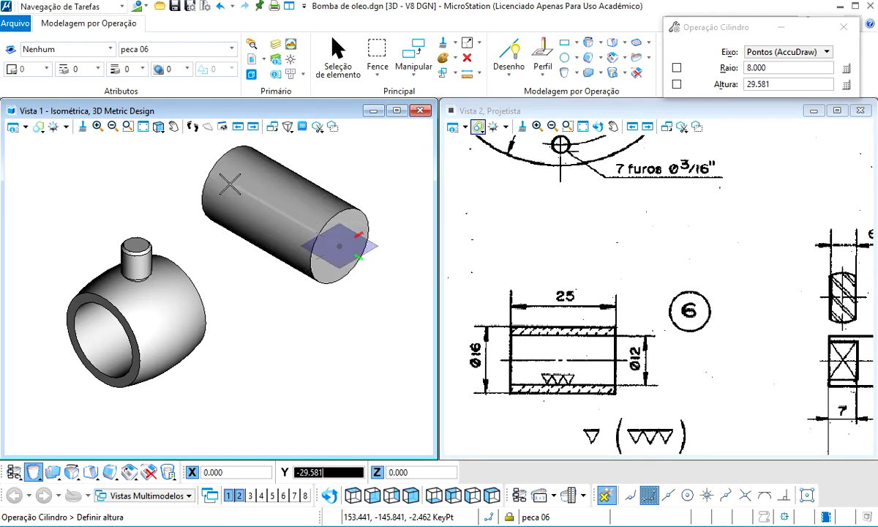
text(25)
click(230, 183)
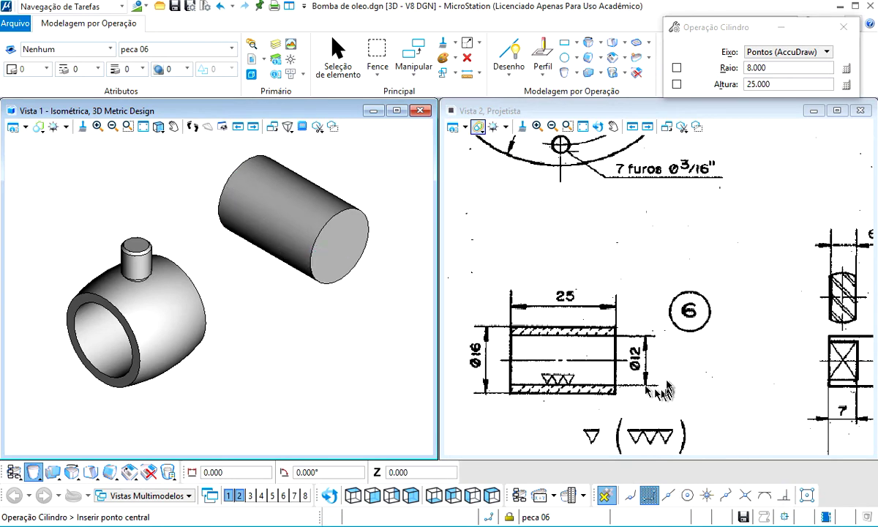
Cut an unthreaded through hole of diameter 12 into the cylinder, then orbit to inspect it
click(600, 60)
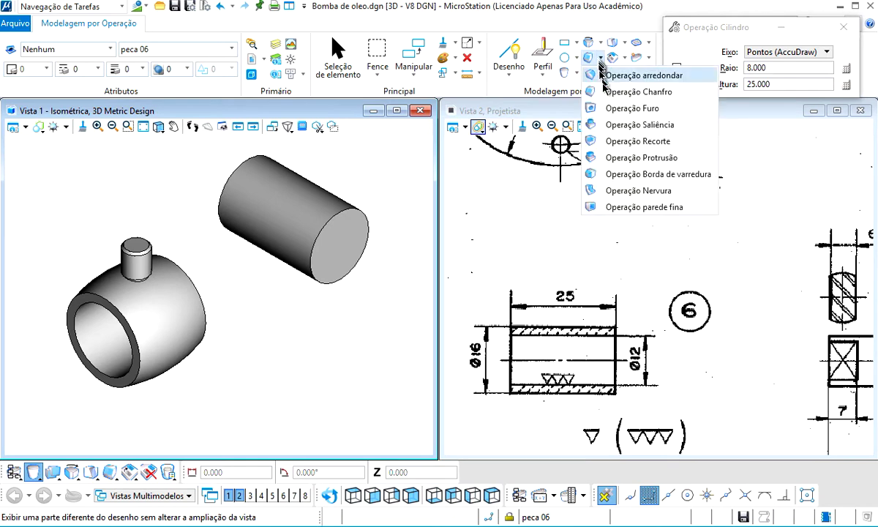
click(590, 108)
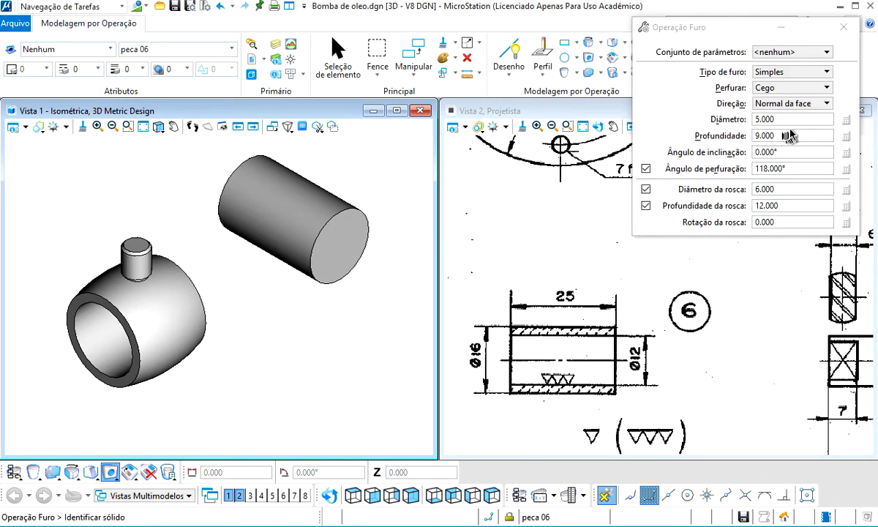
click(784, 88)
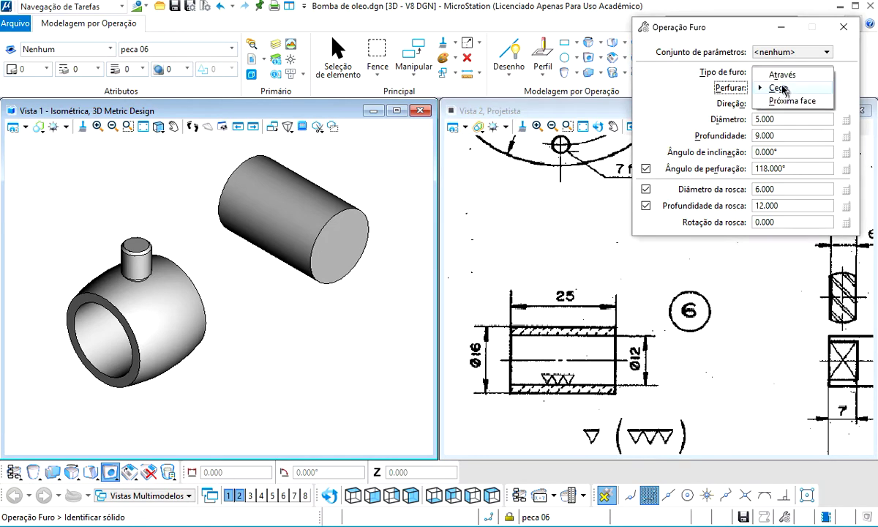
click(783, 76)
click(761, 122)
text(12)
click(646, 189)
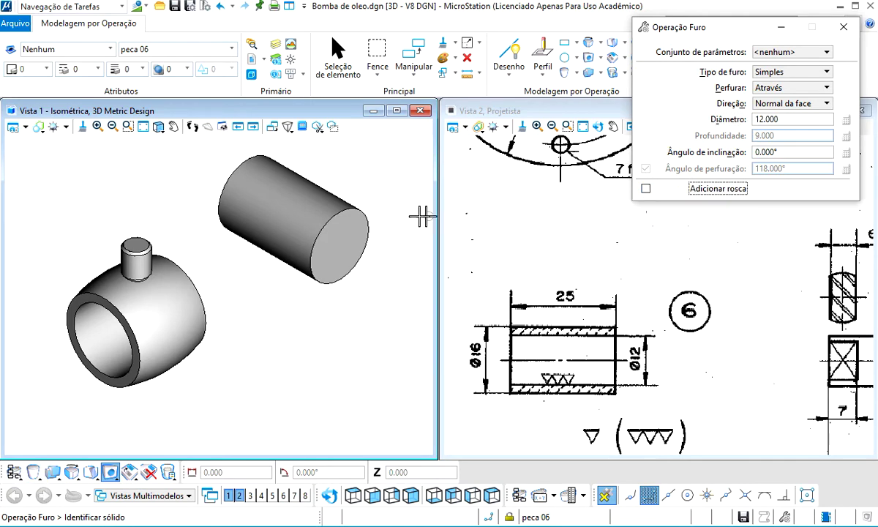
click(368, 229)
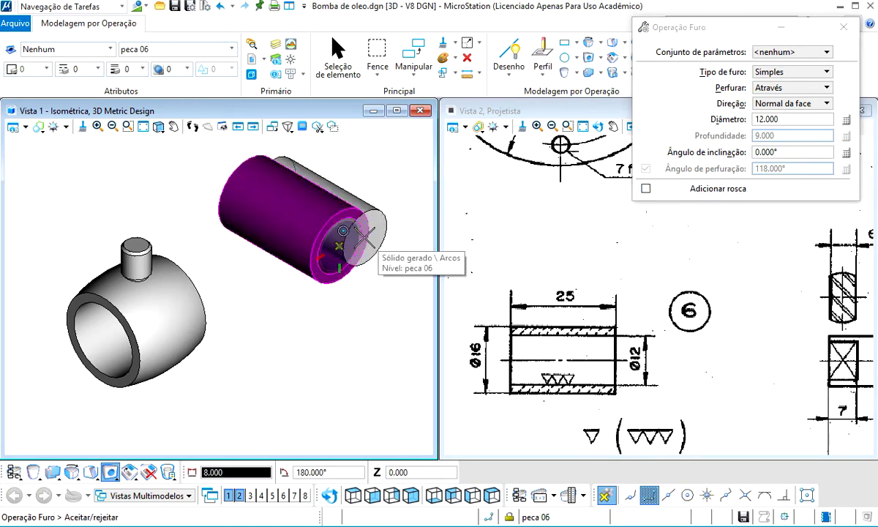
click(364, 234)
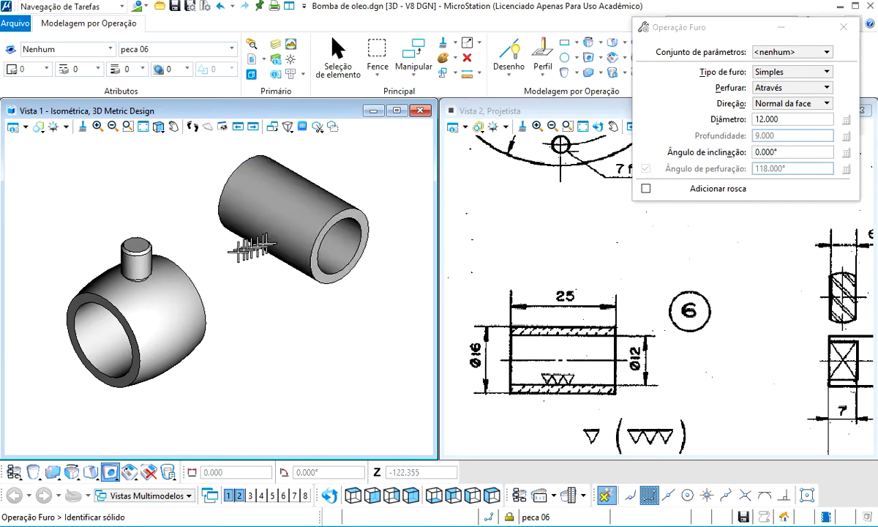
shift+middle_drag(235, 249, 229, 251)
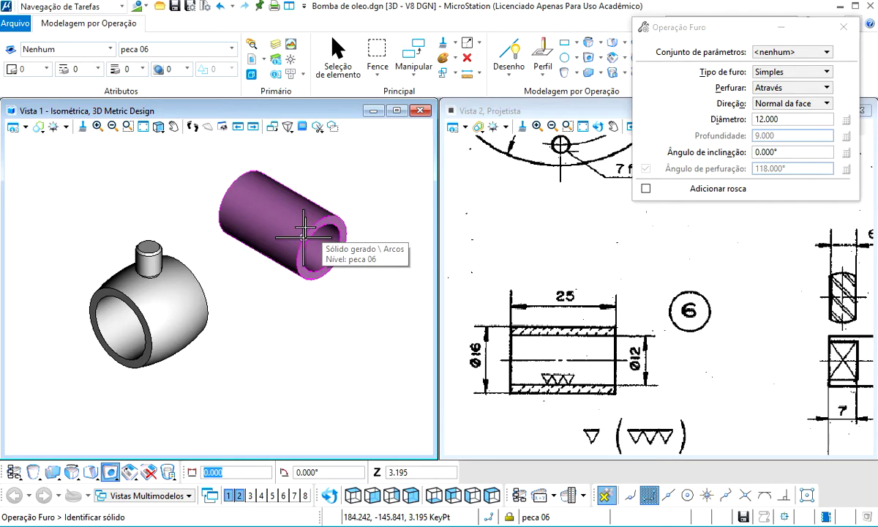
mouse_move(303, 231)
shift+middle_down()
mouse_move(208, 233)
mouse_move(269, 205)
shift+middle_up()
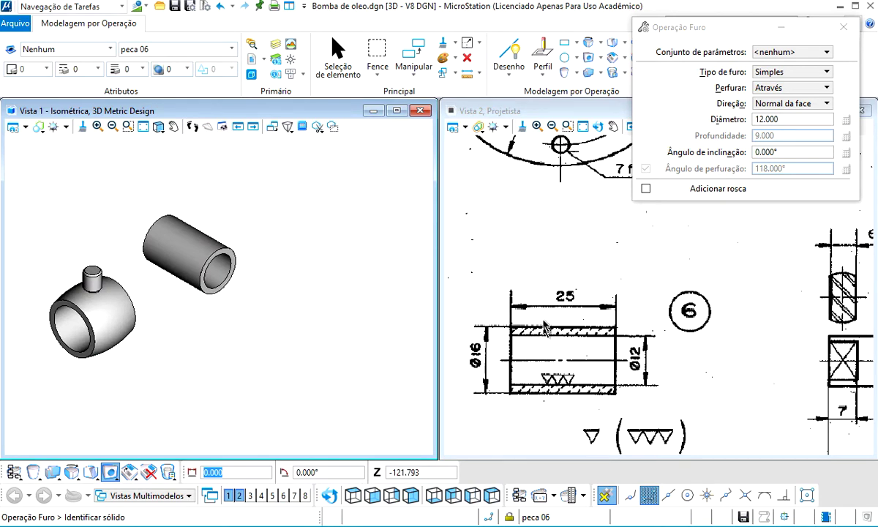
Zoom and pan the scanned drawing in Vista 2 to a close-up of detail 7
scroll(542, 323, down, 1)
scroll(542, 323, down, 2)
scroll(543, 323, down, 1)
scroll(542, 319, down, 1)
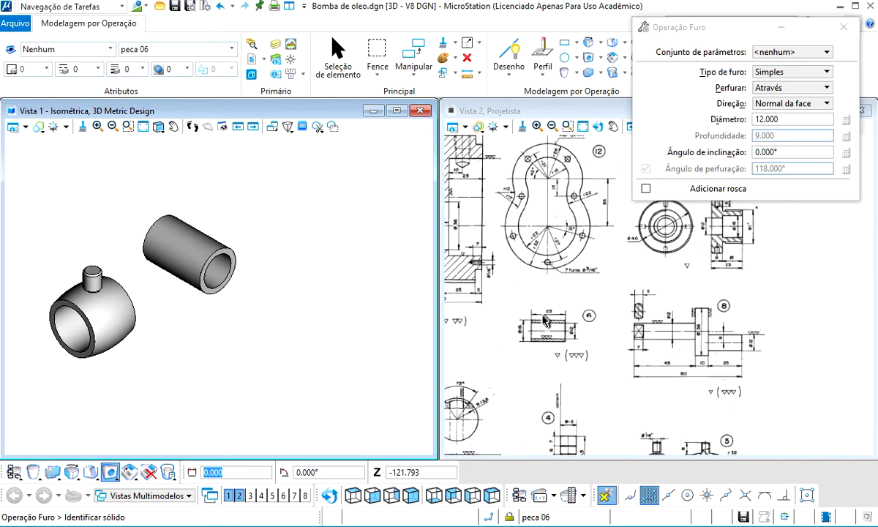
scroll(542, 315, down, 1)
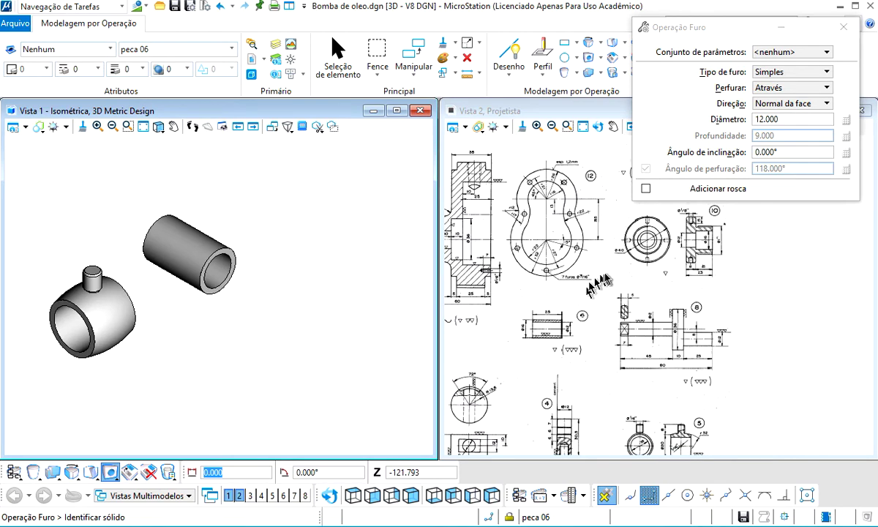
middle_drag(597, 284, 578, 318)
middle_drag(630, 249, 641, 278)
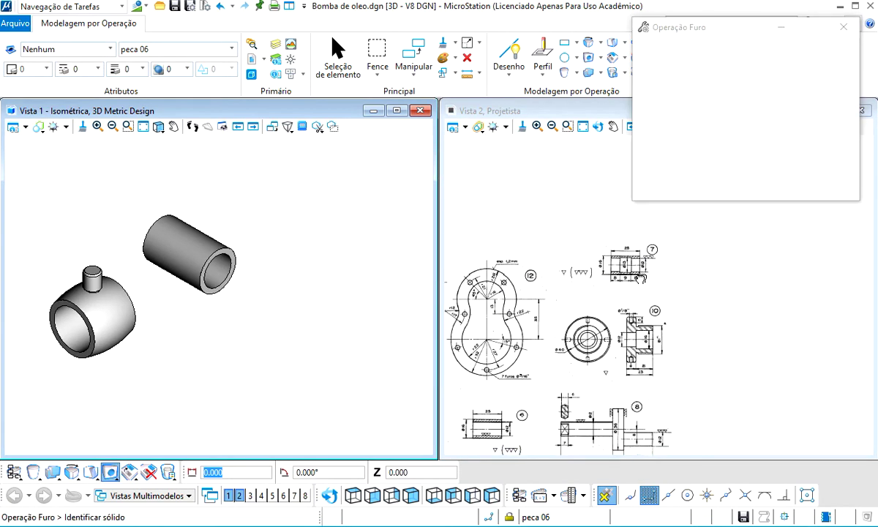
scroll(618, 258, up, 1)
scroll(618, 258, up, 1)
scroll(621, 259, up, 1)
scroll(621, 259, up, 1)
scroll(625, 262, up, 1)
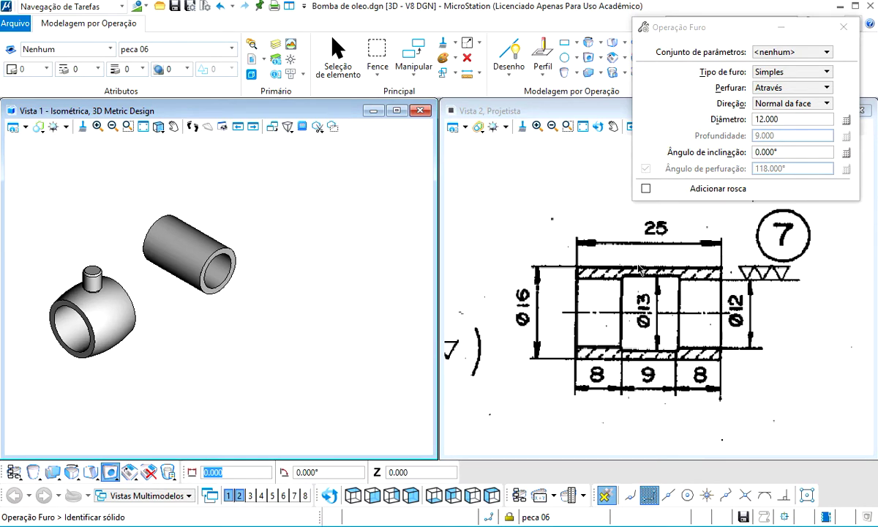
click(615, 265)
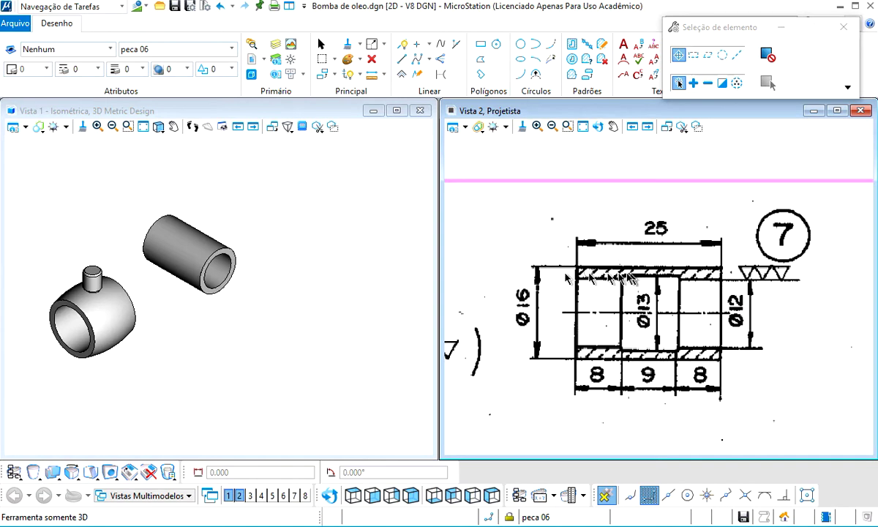
Copy the hollow tube, locked to the front plane, to a spot beside the original
right_click(229, 308)
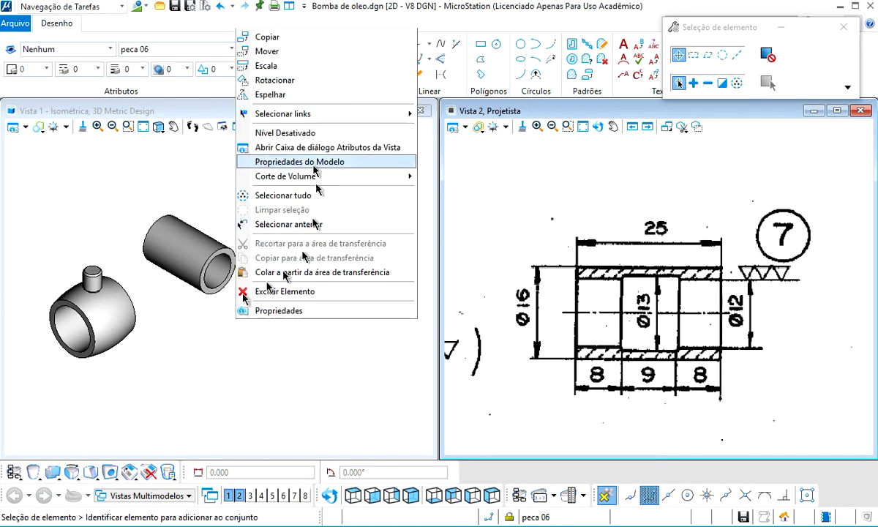
click(290, 38)
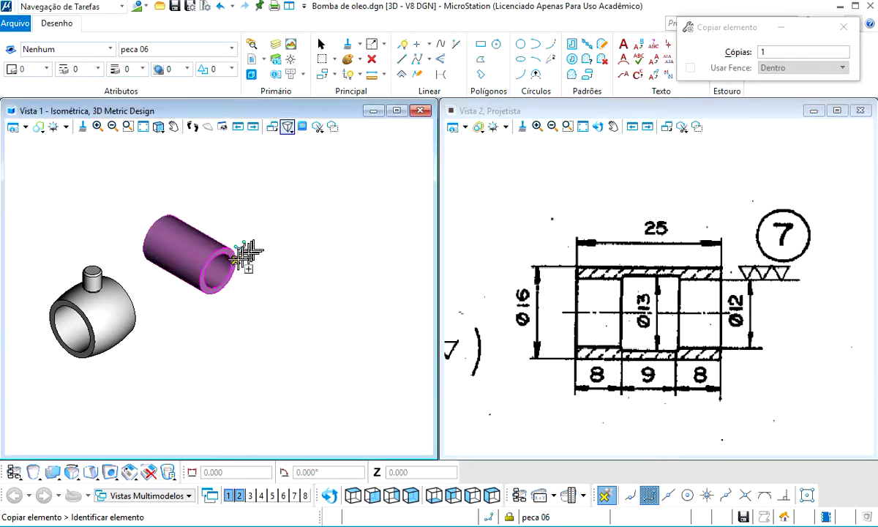
click(235, 256)
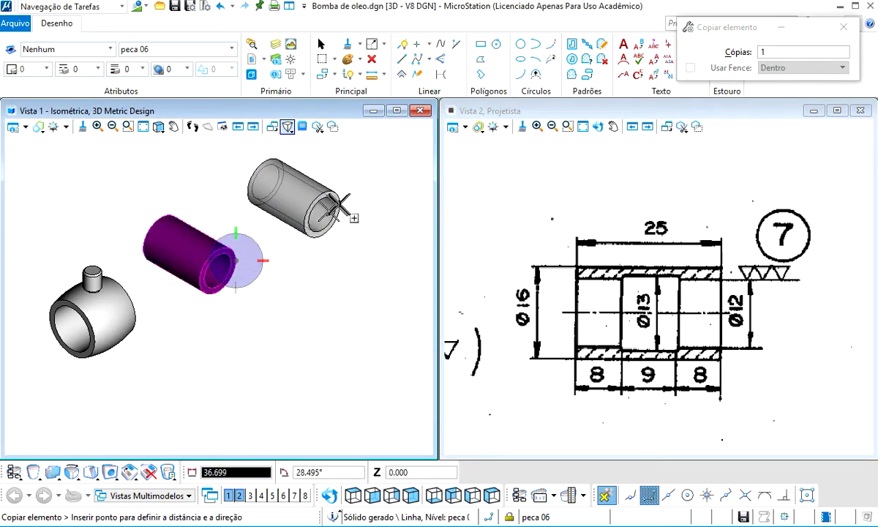
key(f)
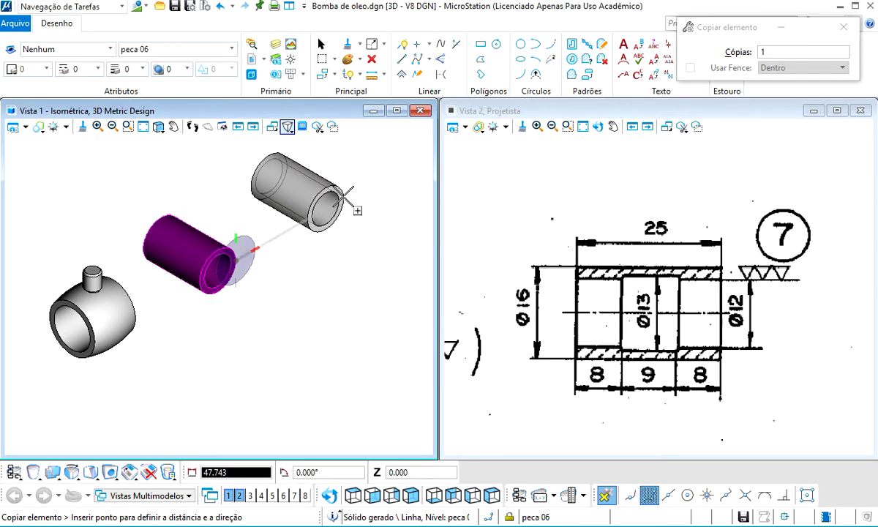
click(344, 198)
right_click(337, 216)
scroll(303, 238, down, 1)
scroll(311, 179, up, 2)
scroll(320, 191, up, 1)
scroll(321, 196, up, 1)
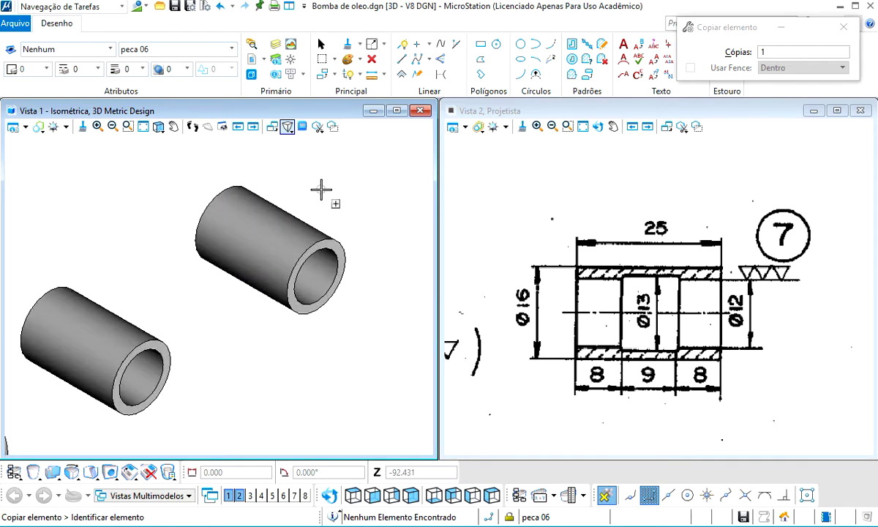
Make peca 07 the active level and move the copied tube onto level peca 07
click(317, 126)
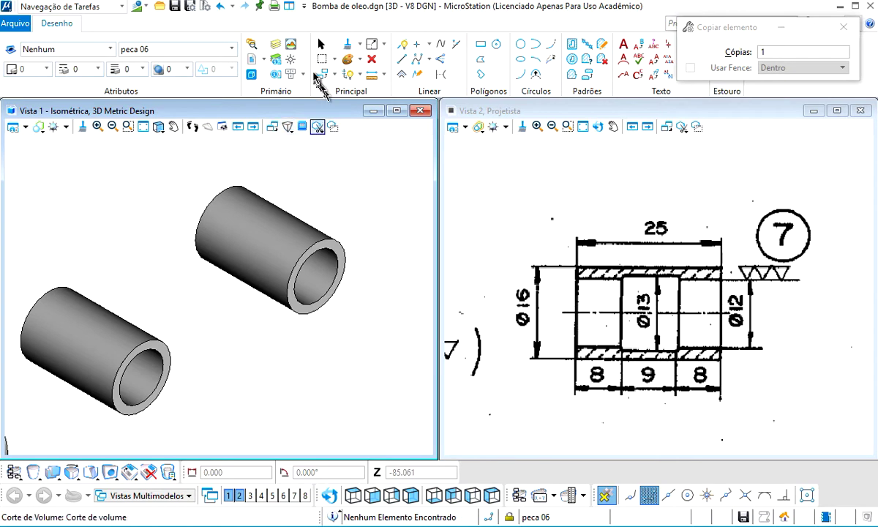
click(231, 50)
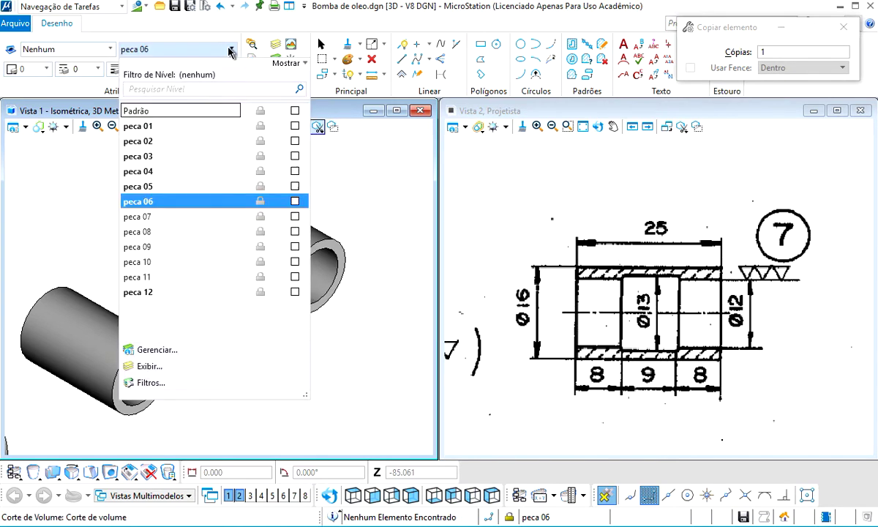
click(147, 218)
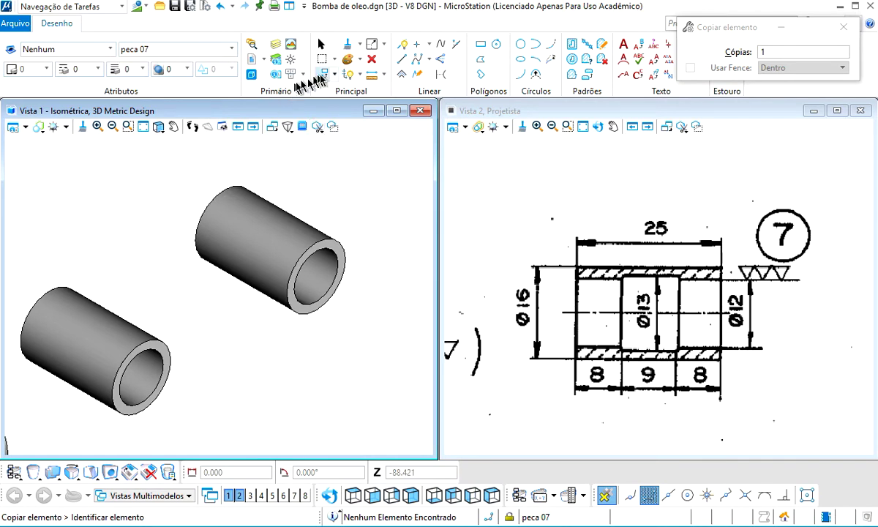
click(347, 59)
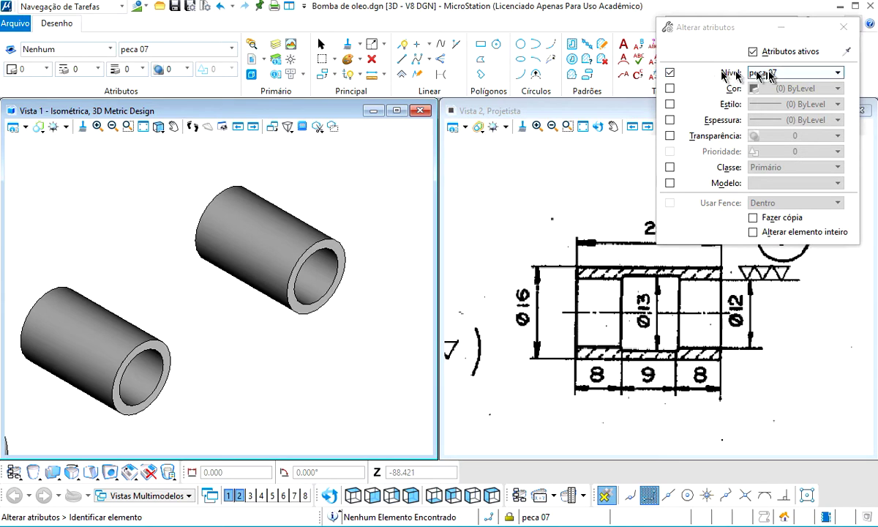
click(335, 241)
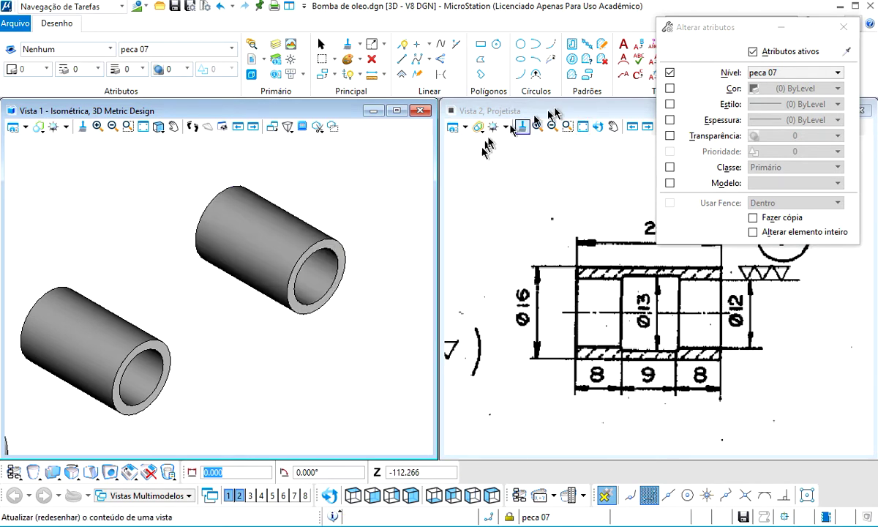
middle_drag(402, 144, 325, 148)
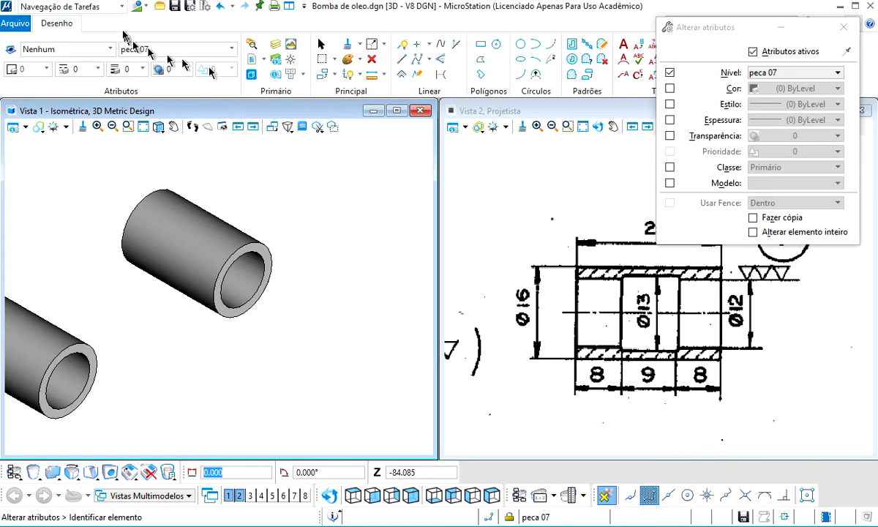
click(103, 8)
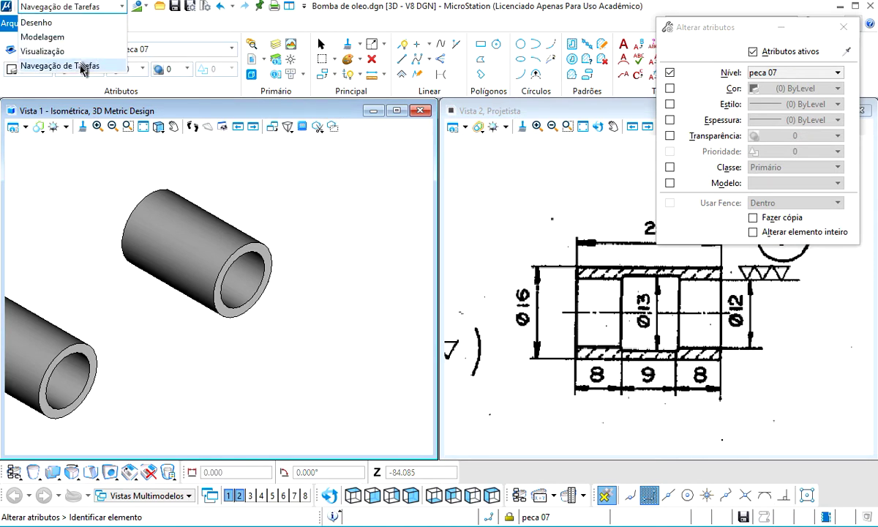
Switch the task set to Modelagem por Operação
click(83, 65)
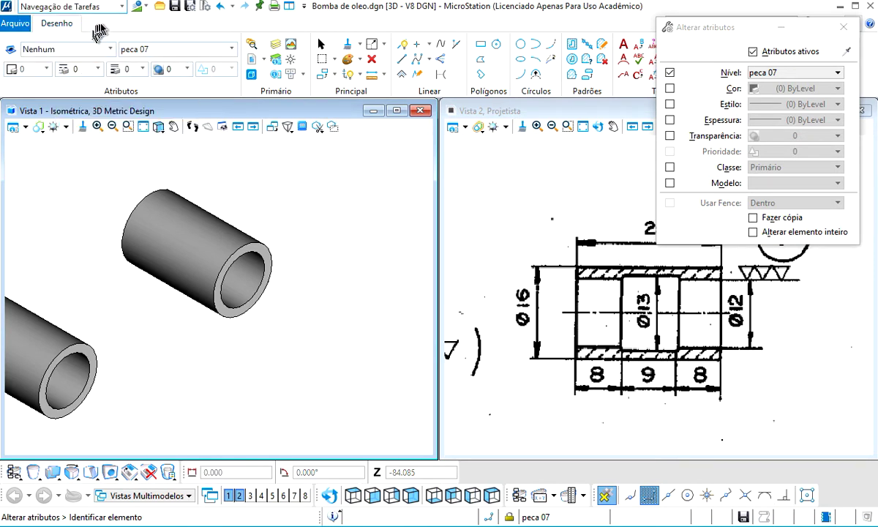
click(147, 7)
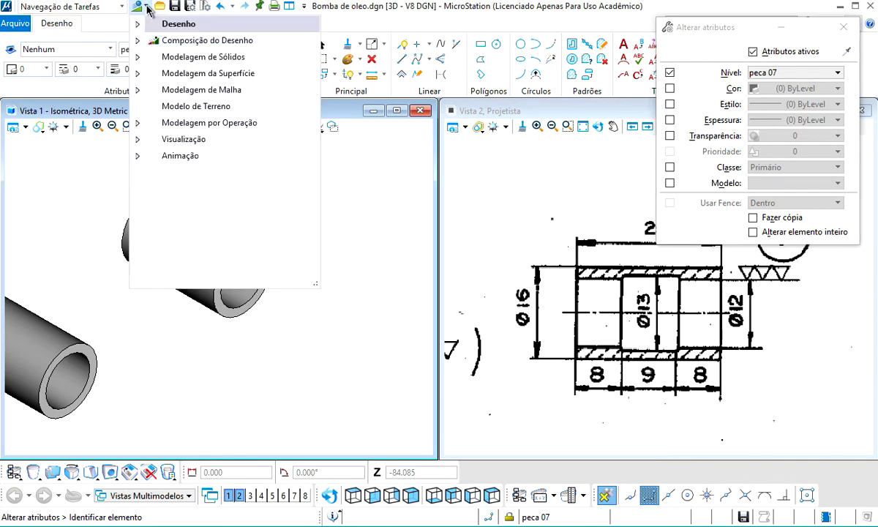
click(189, 125)
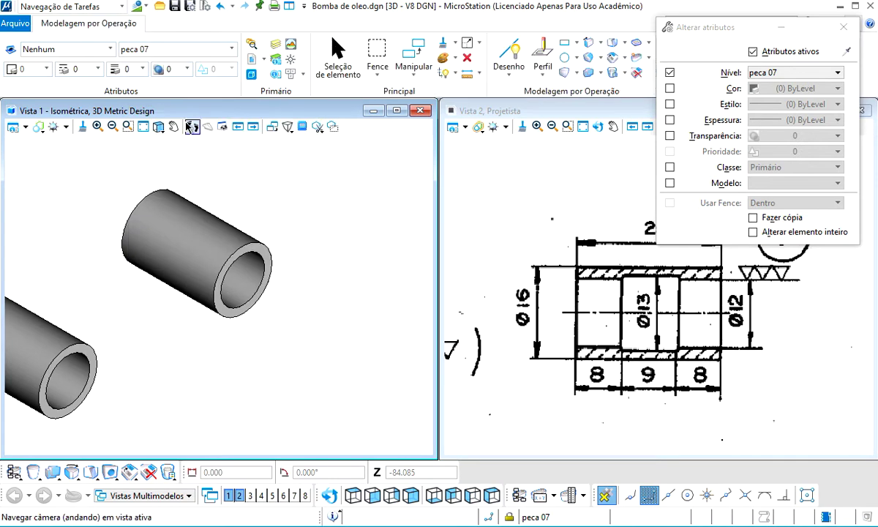
Create a cylinder of radius 6.5 and length 9 centred on the tube's open end
click(576, 73)
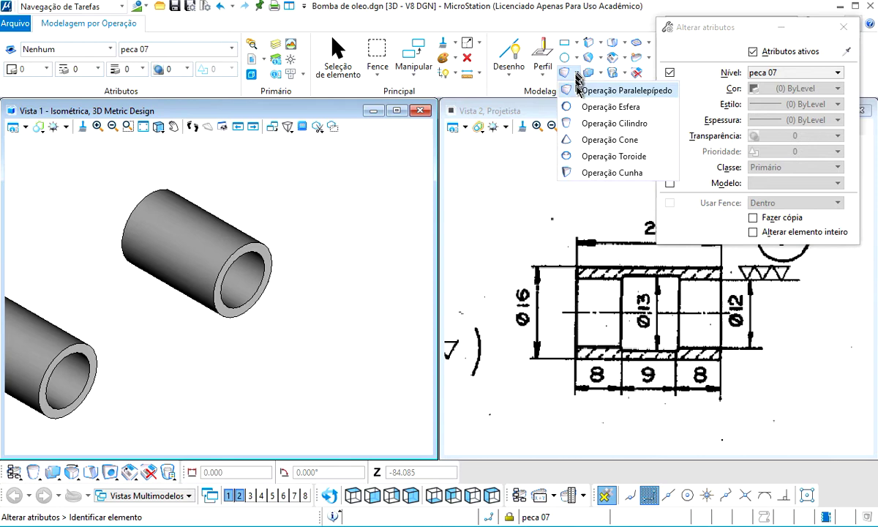
click(589, 123)
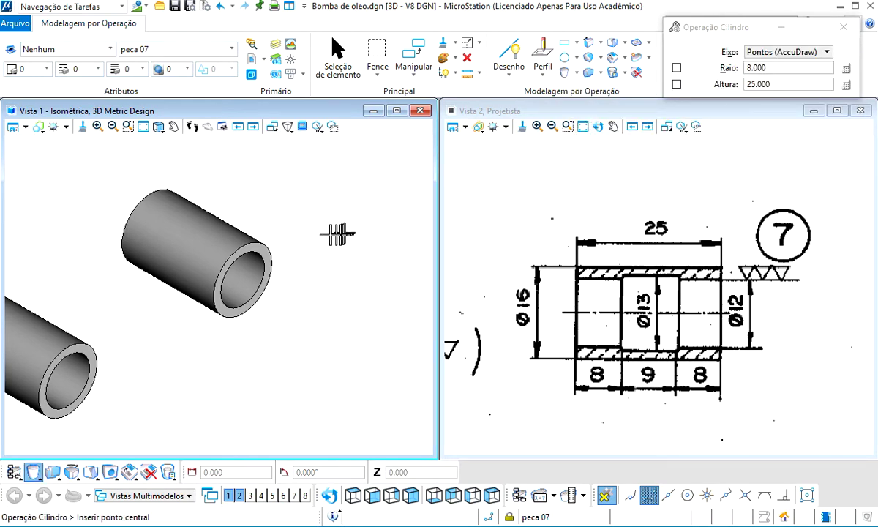
click(244, 280)
key(Return)
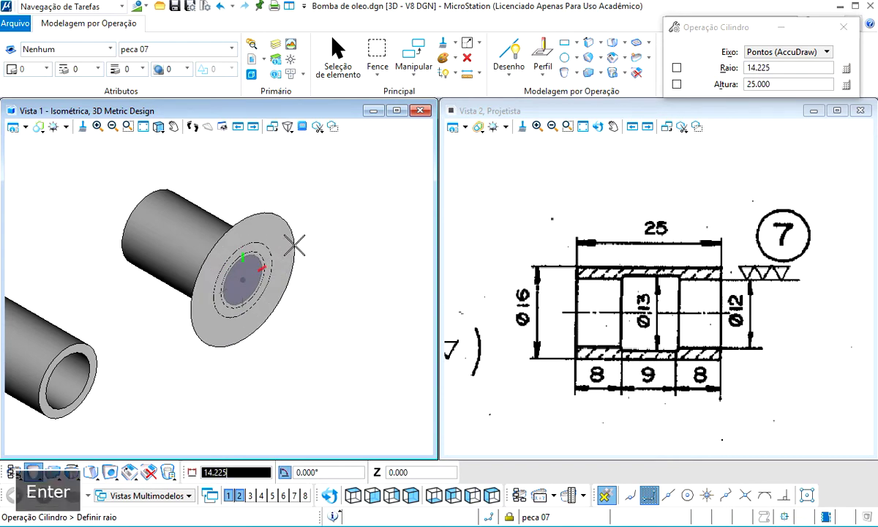
text(6.5)
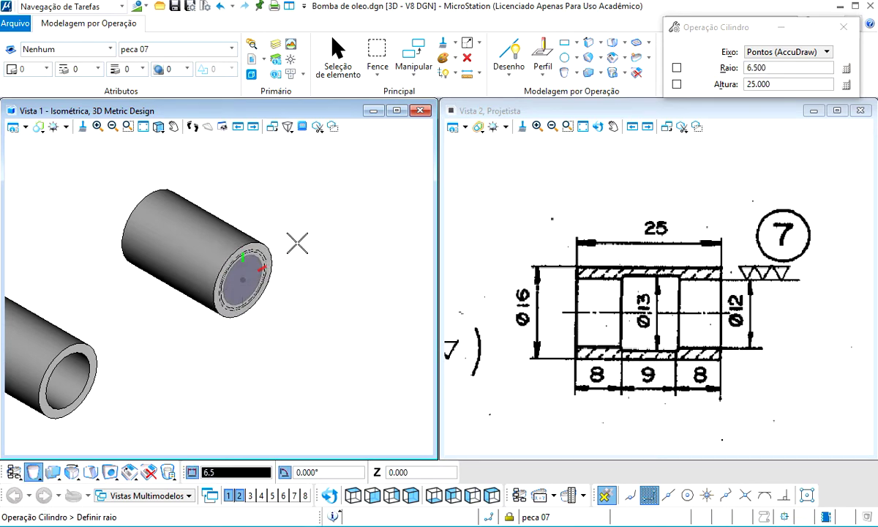
click(296, 242)
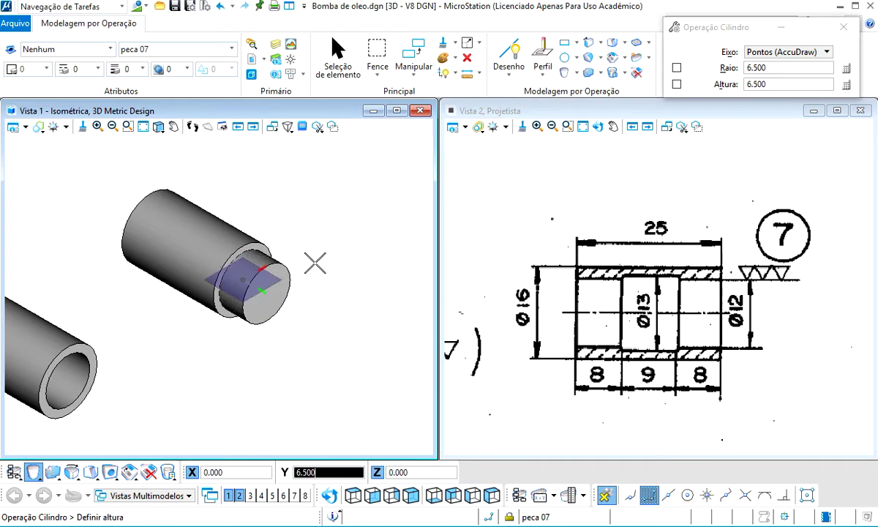
text(9)
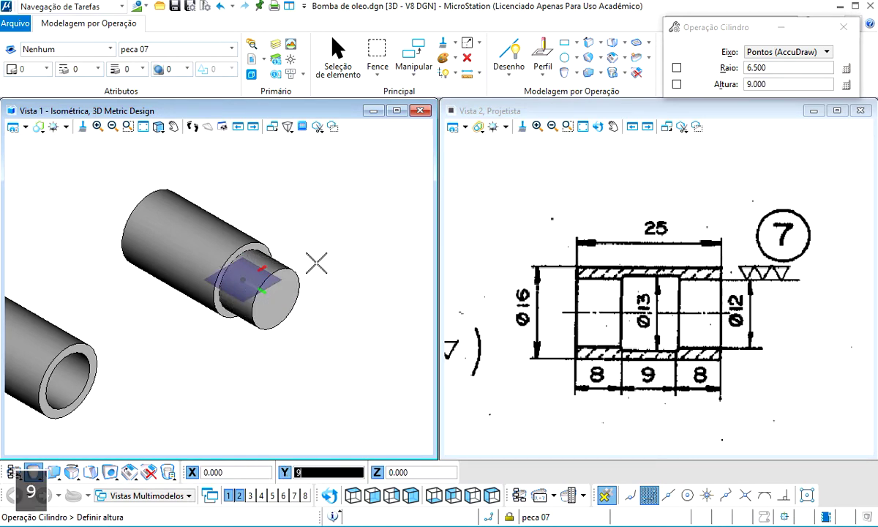
click(316, 263)
Move the 6.5-radius cylinder 17 units along its axis into the tube
right_click(315, 222)
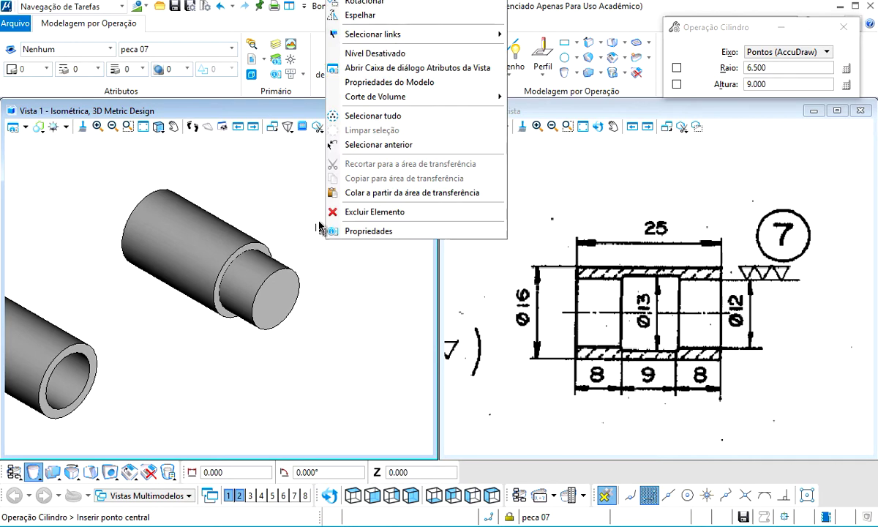
click(365, 4)
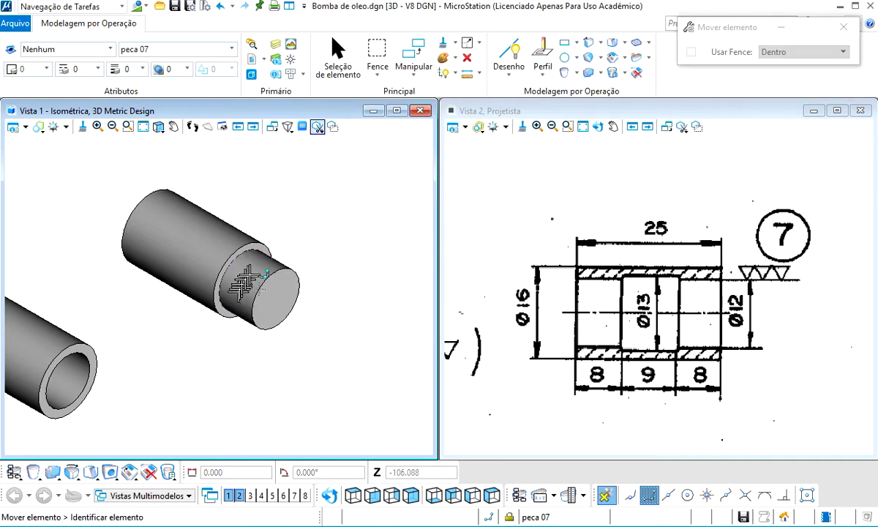
click(261, 262)
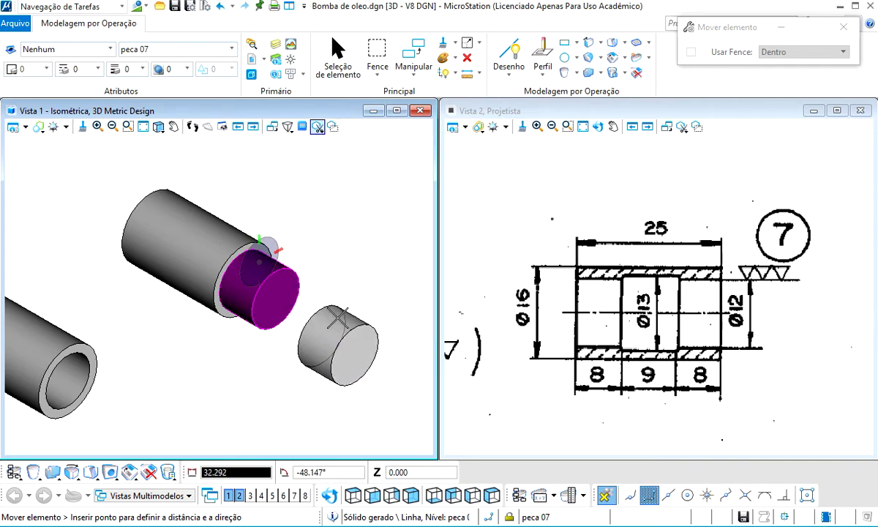
text(17.000)
key(Return)
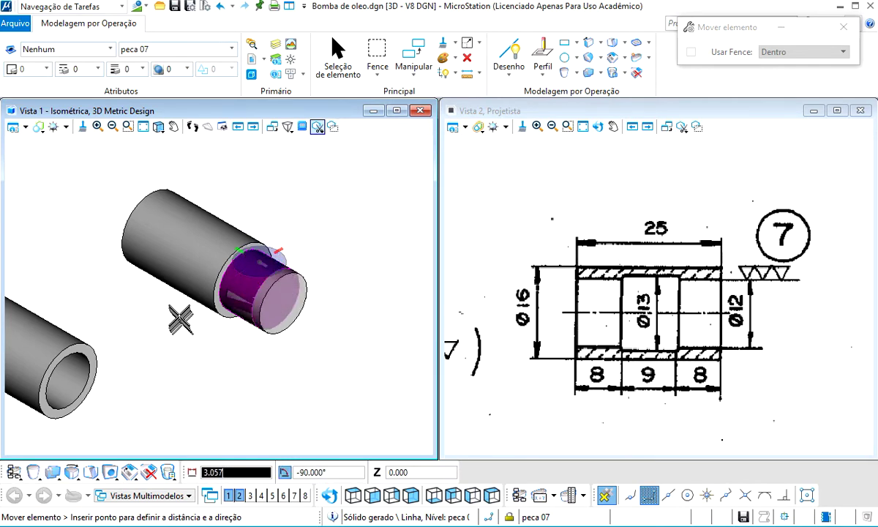
click(168, 272)
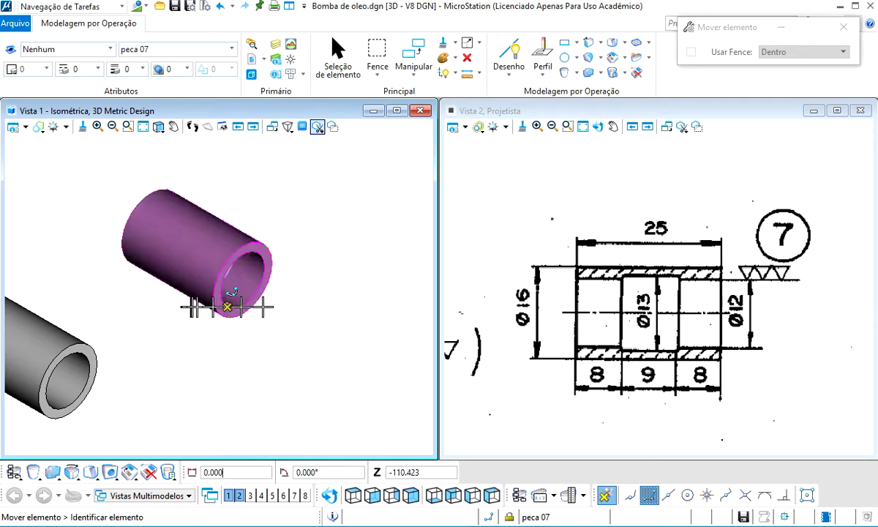
shift+middle_drag(306, 297, 242, 252)
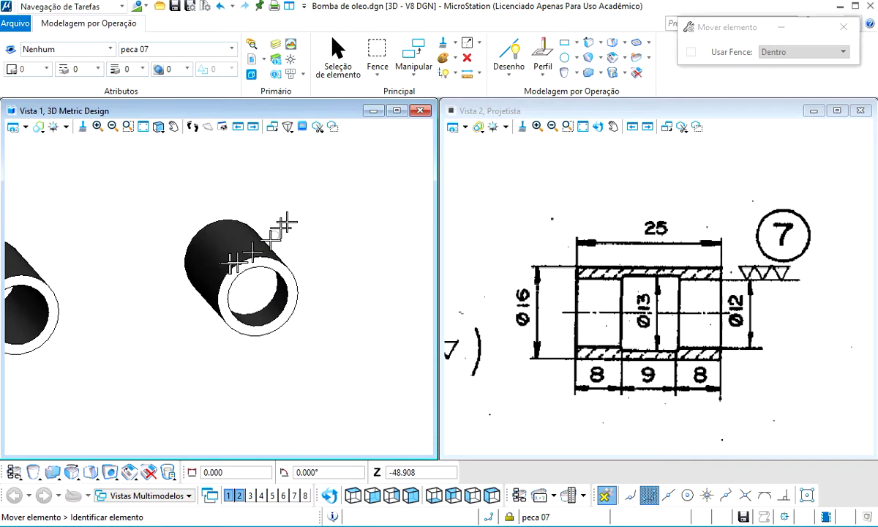
Subtract the 6.5-radius inner cylinder from the peca 07 tube to cut the Ø13 recess
click(599, 73)
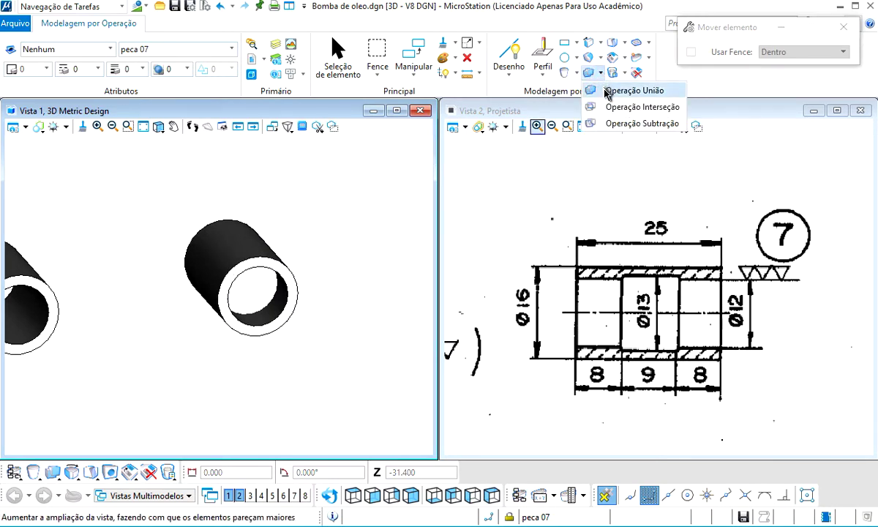
click(609, 125)
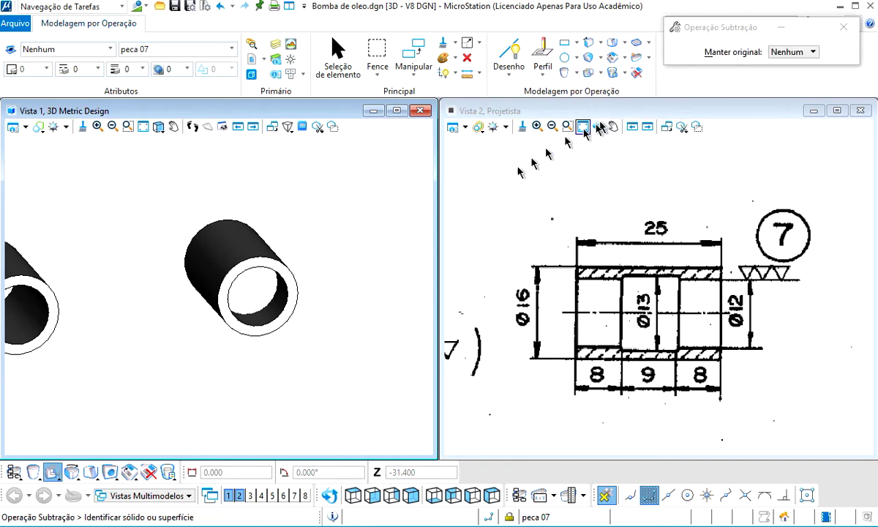
click(284, 260)
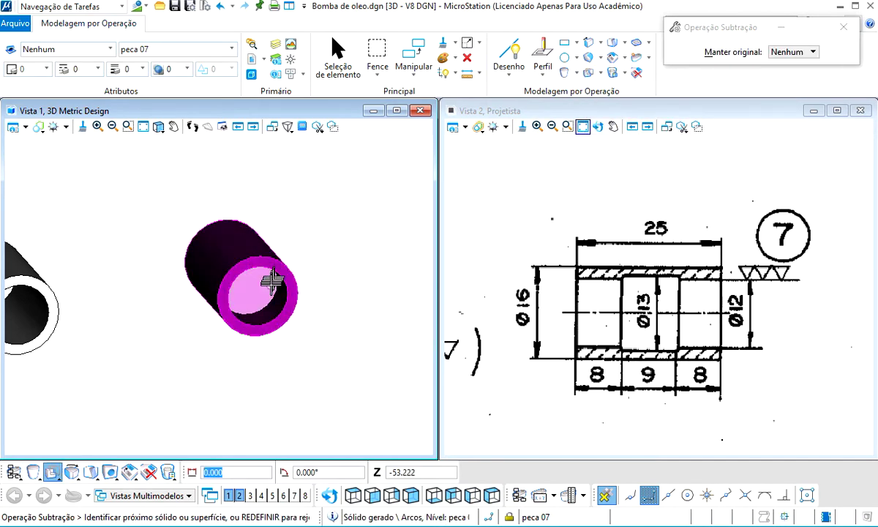
click(265, 290)
click(321, 267)
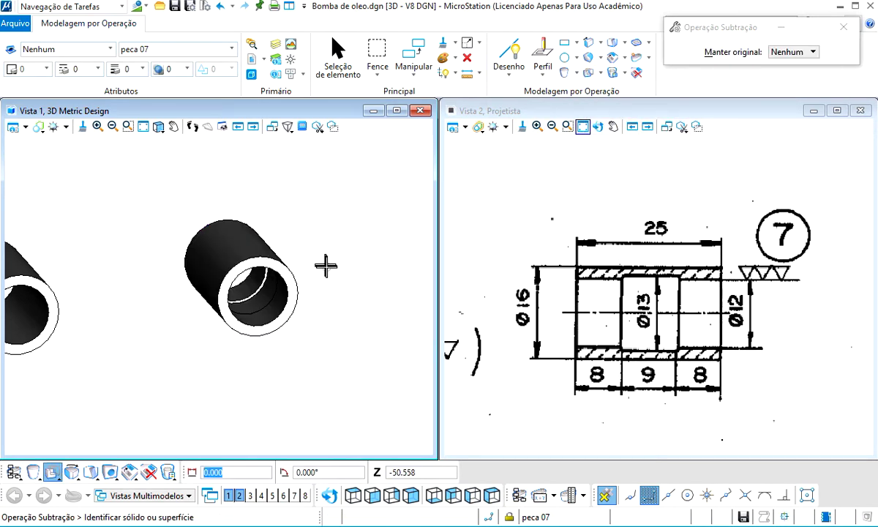
scroll(326, 264, down, 2)
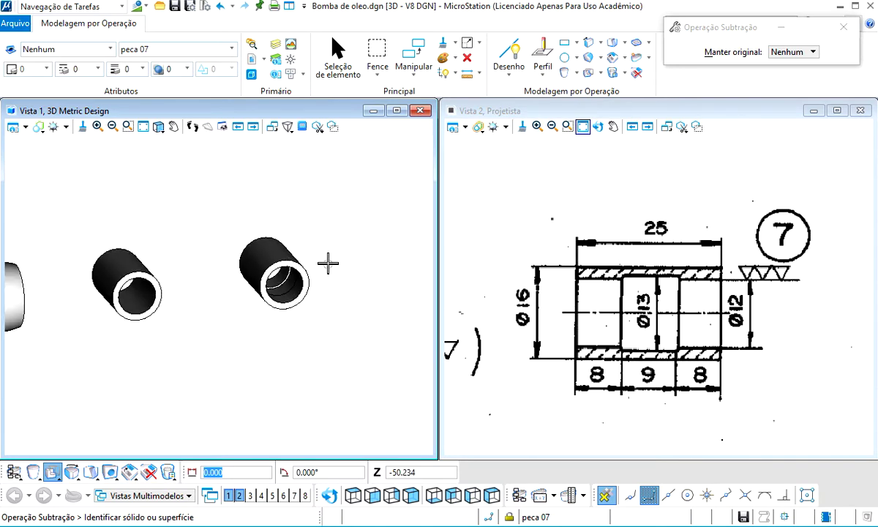
scroll(655, 275, down, 2)
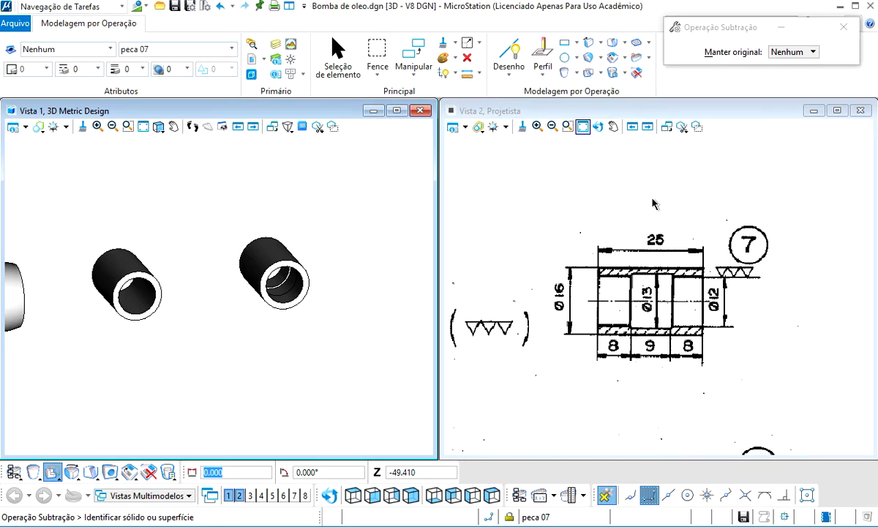
scroll(639, 192, down, 2)
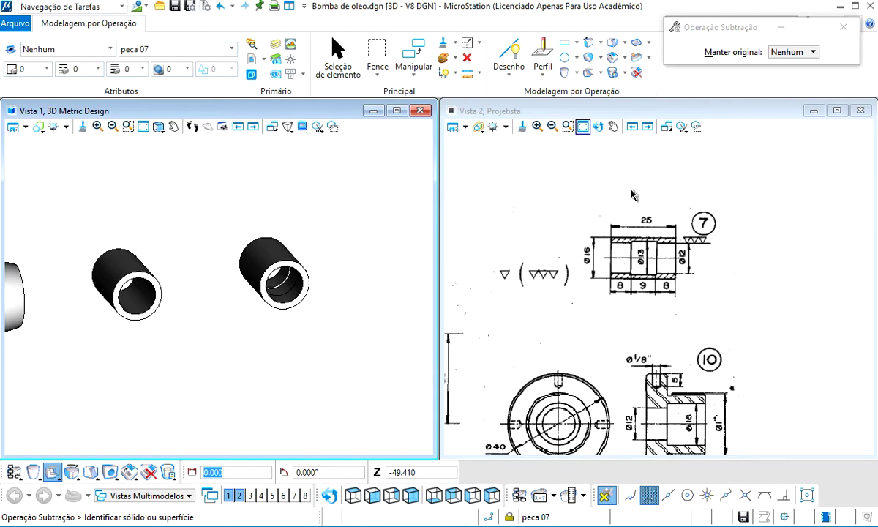